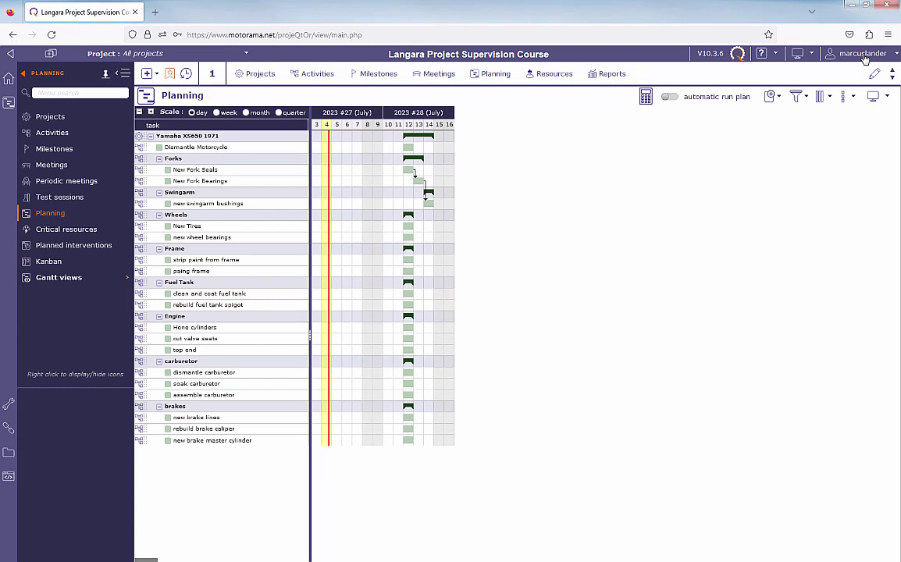
Look over the account's profile options and check the scheduled dates of Dismantle Motorcycle in the planning chart
left_click(863, 57)
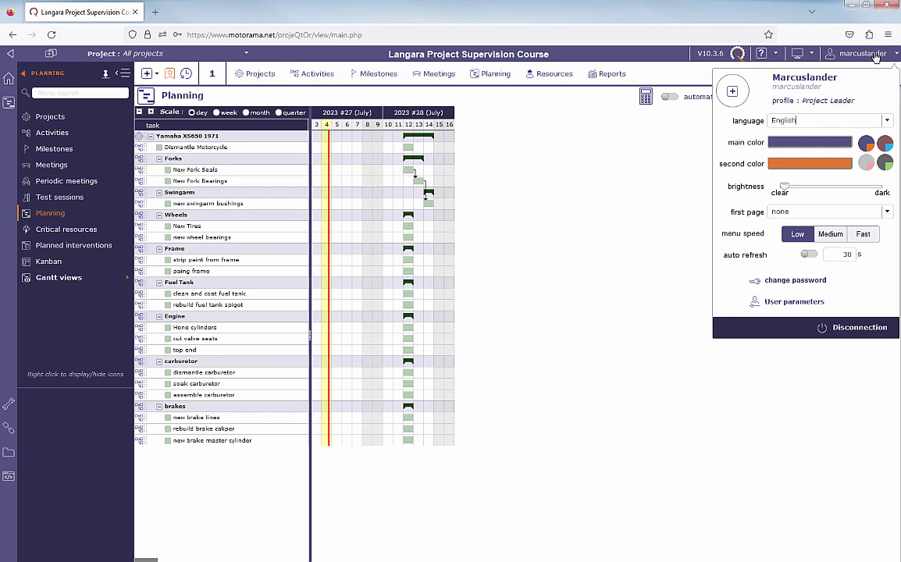
left_click(694, 179)
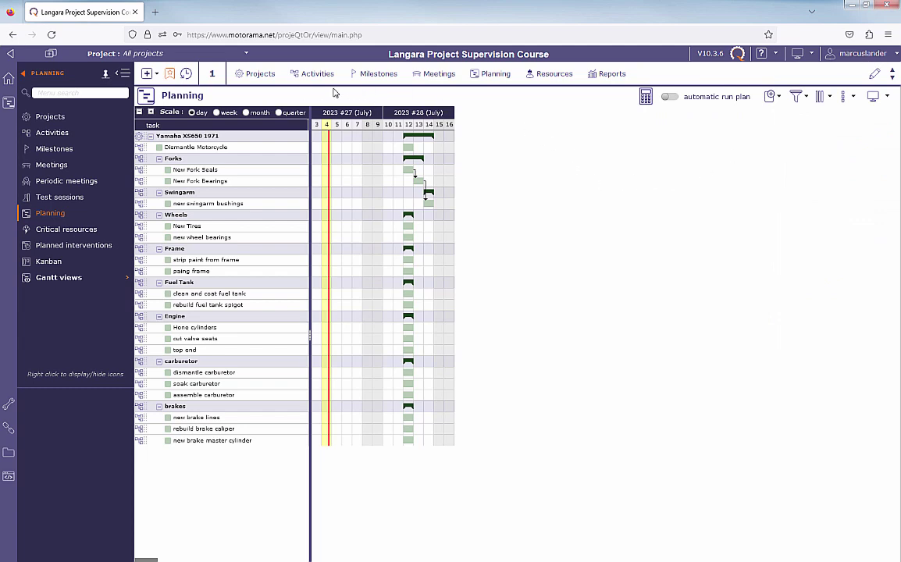
left_click(494, 78)
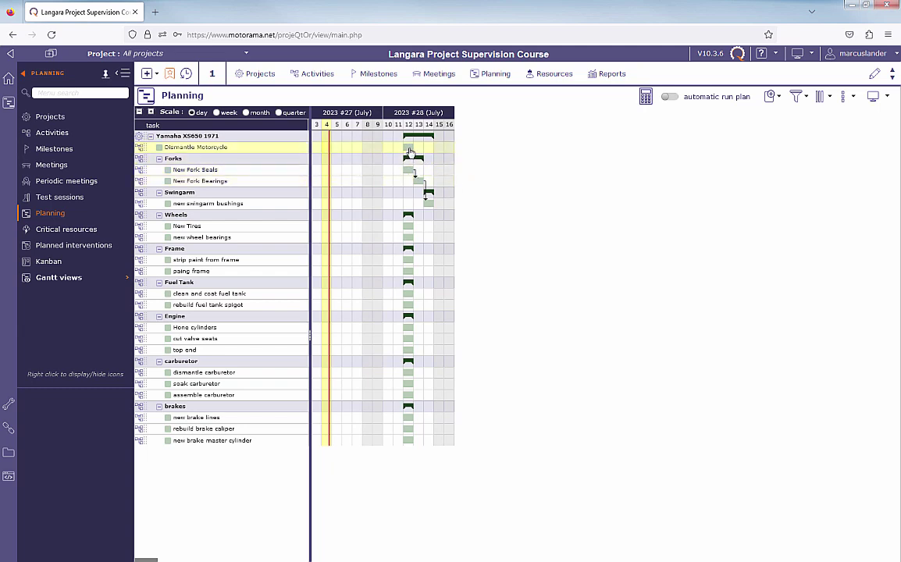
mouse_move(409, 150)
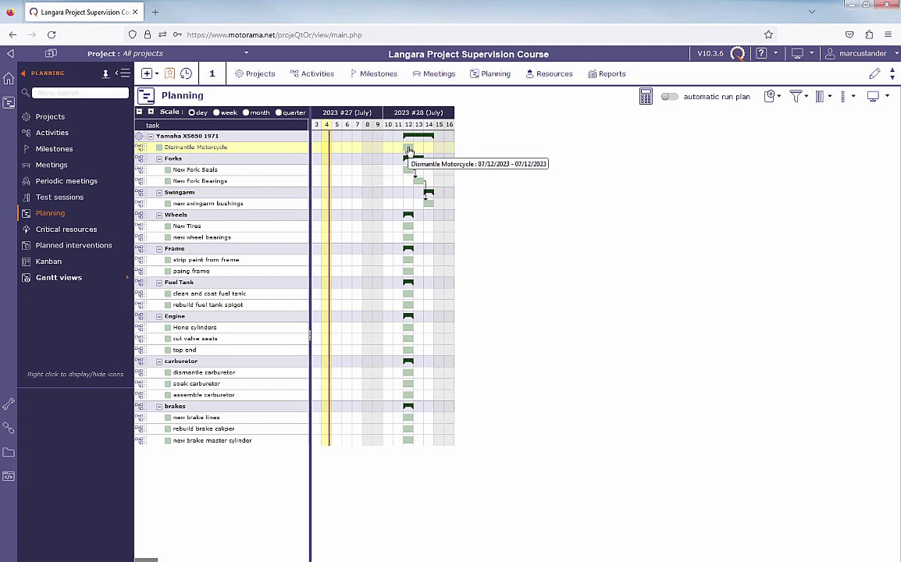
Add New Fork Seals as an end-start successor of the Dismantle Motorcycle activity with a 0-day delay, and save the activity
left_click(61, 135)
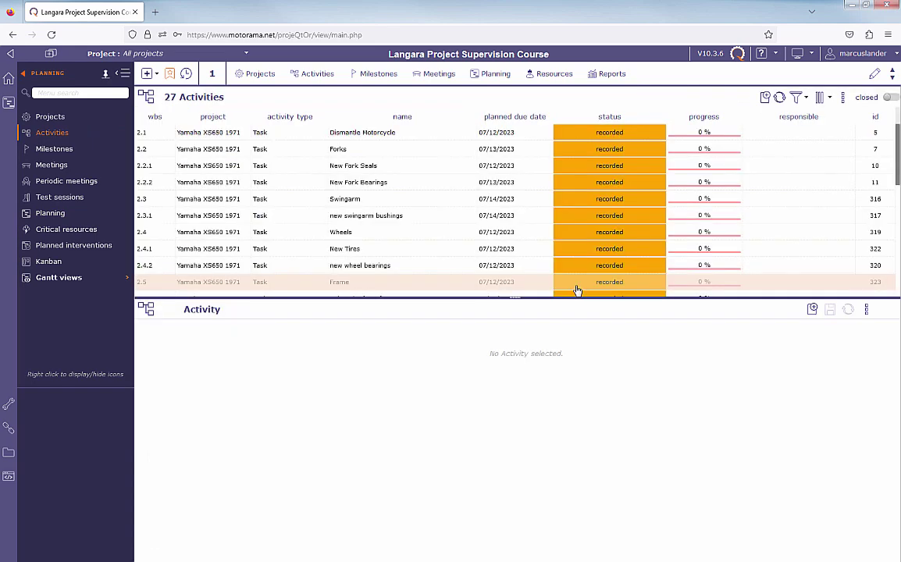
left_click(385, 133)
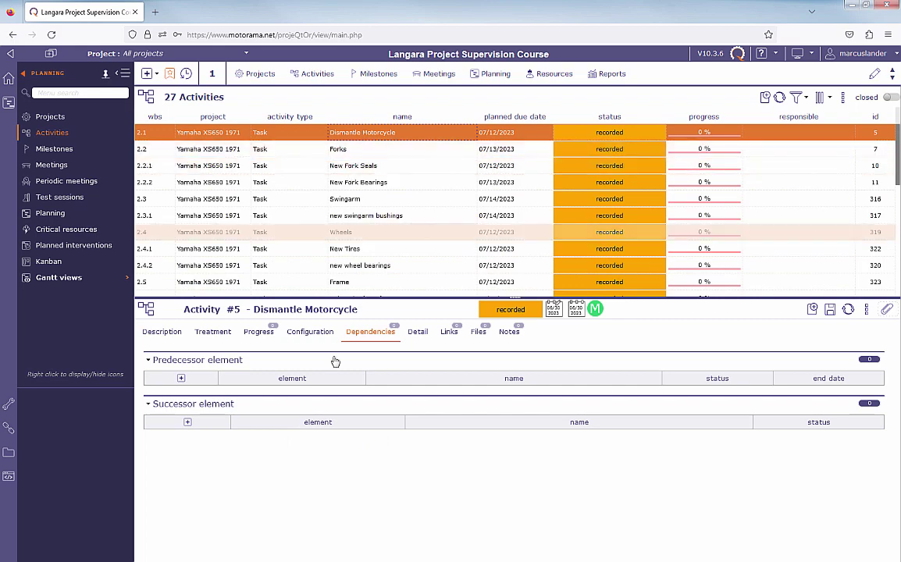
left_click(188, 423)
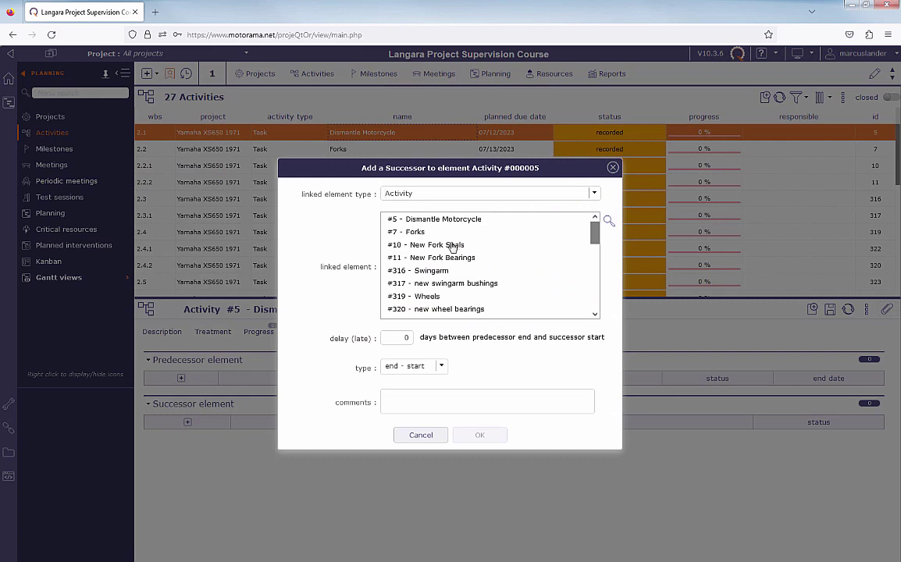
left_click(455, 245)
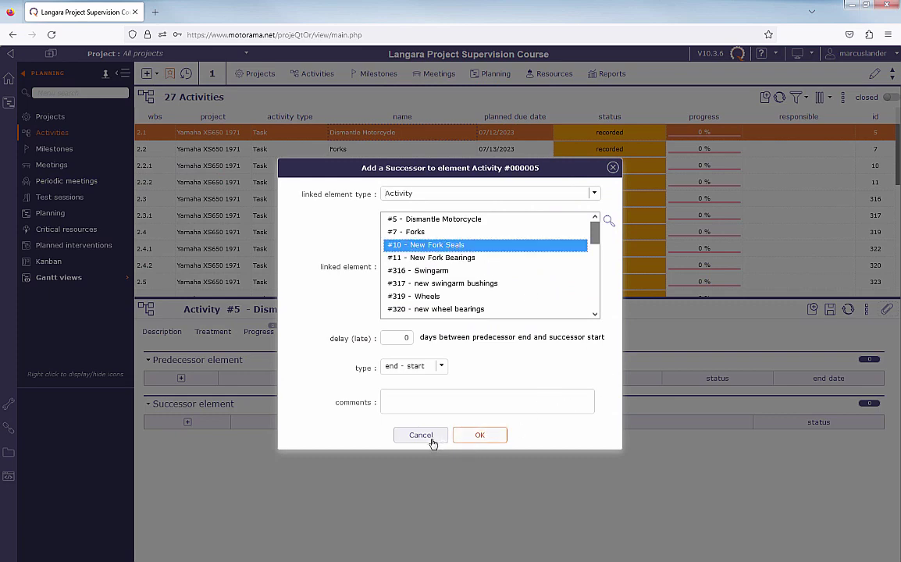
left_click(480, 439)
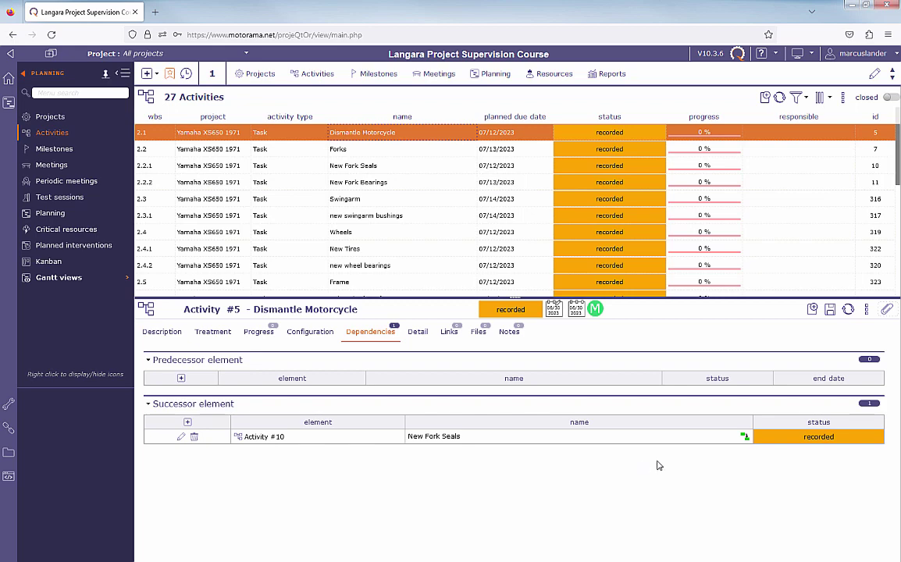
left_click(831, 310)
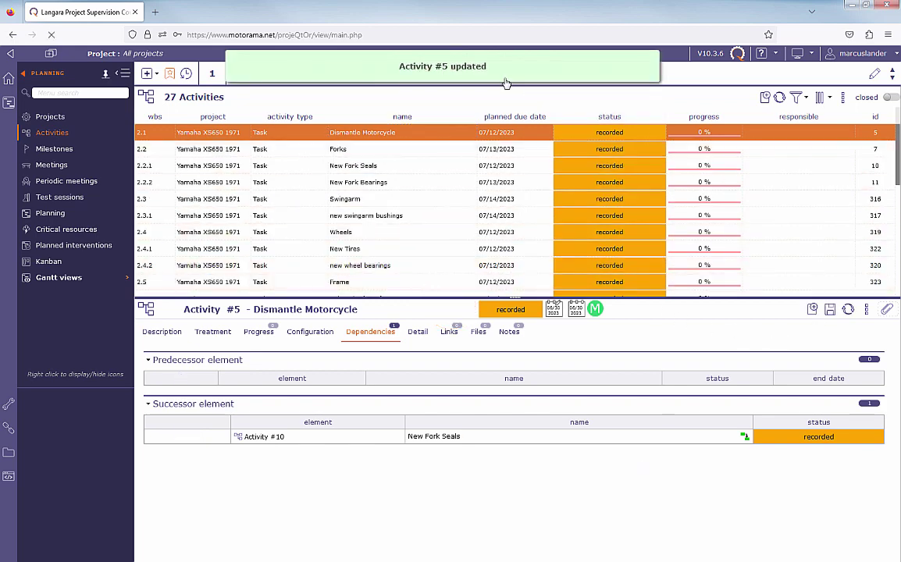
Recalculate the planning of the Yamaha XS650 1971 project with start date 07/12/2023
left_click(495, 74)
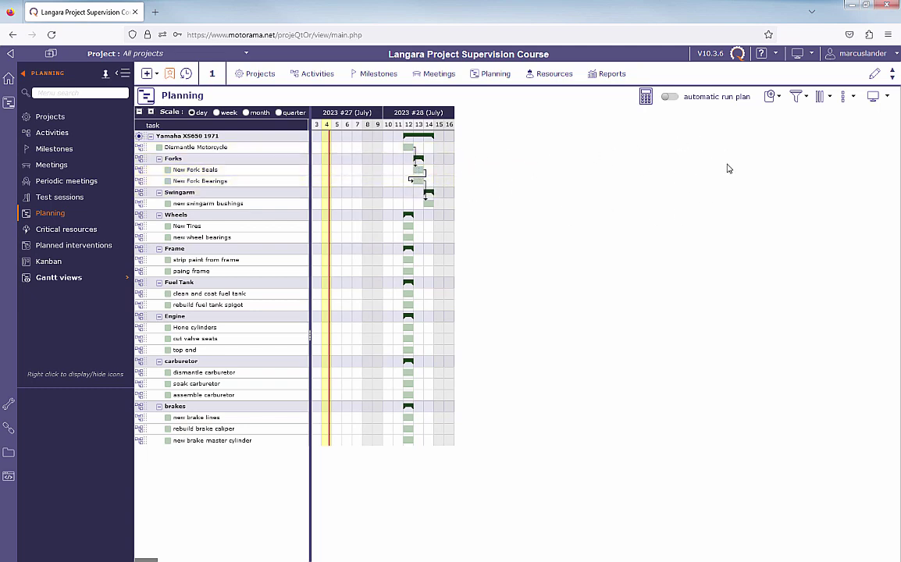
left_click(647, 100)
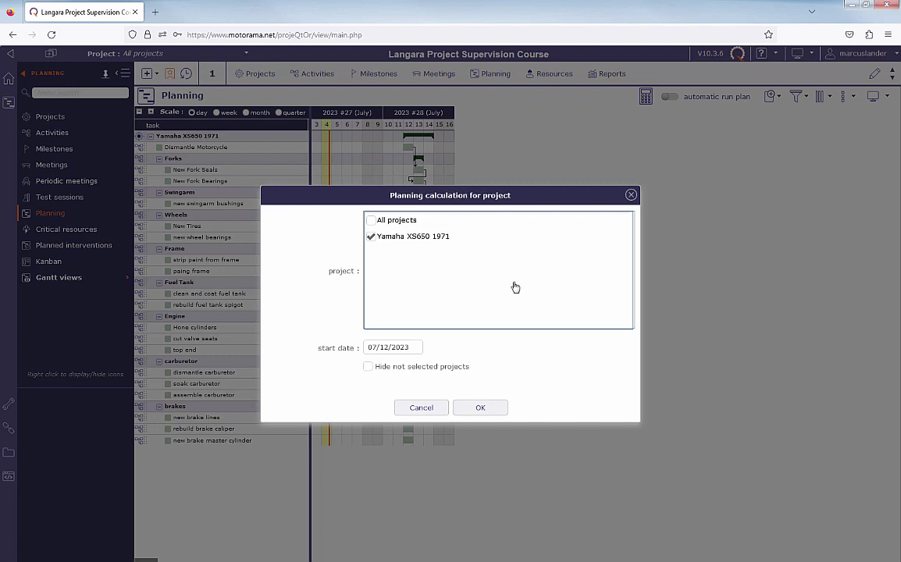
left_click(480, 408)
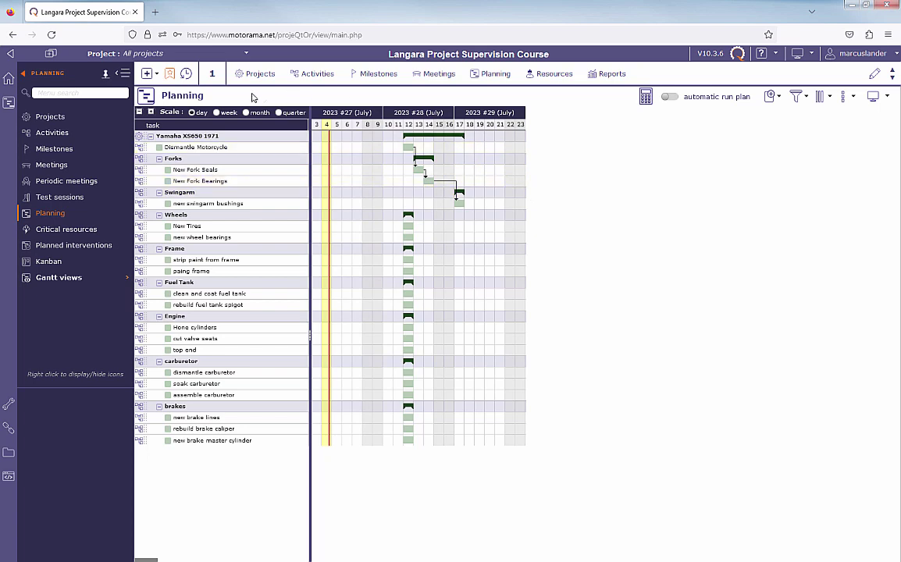
Review the progress dates of the Yamaha XS650 1971 project and return to its planning chart
left_click(50, 117)
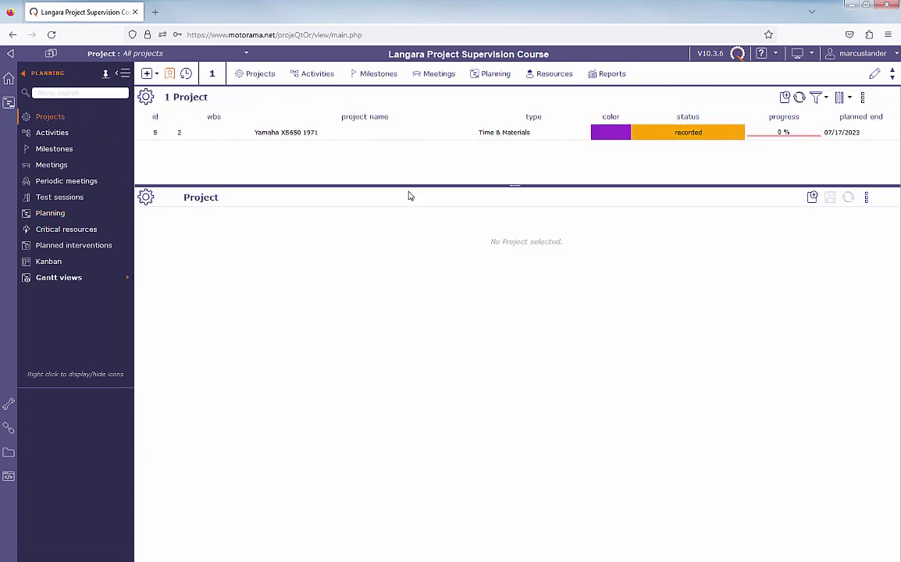
left_click(283, 132)
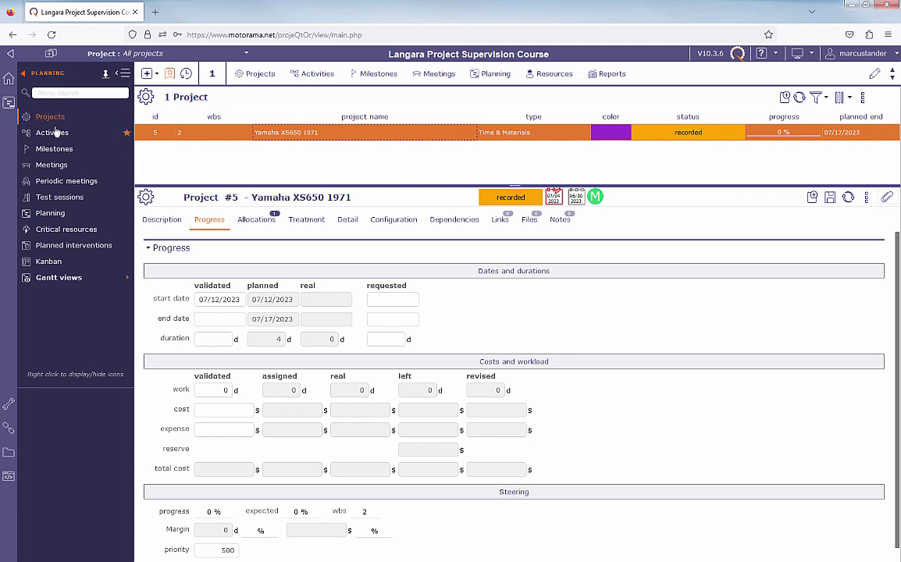
left_click(50, 214)
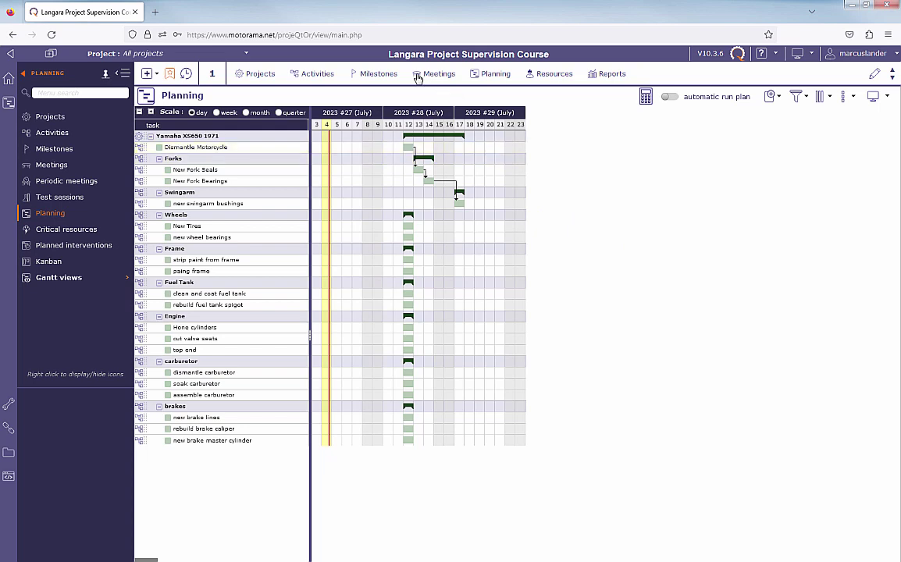
Review the dependencies and the progress dates of the New Fork Seals activity
left_click(318, 76)
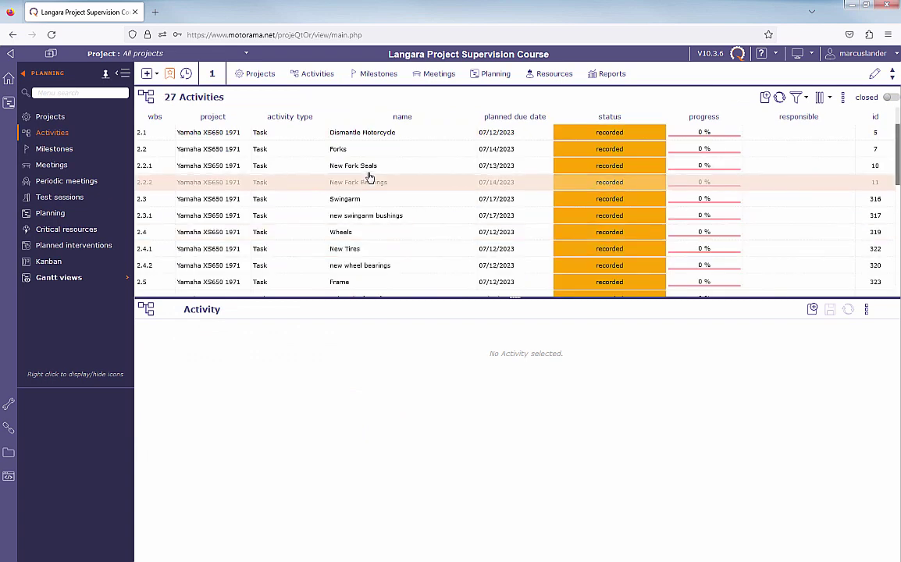
left_click(365, 167)
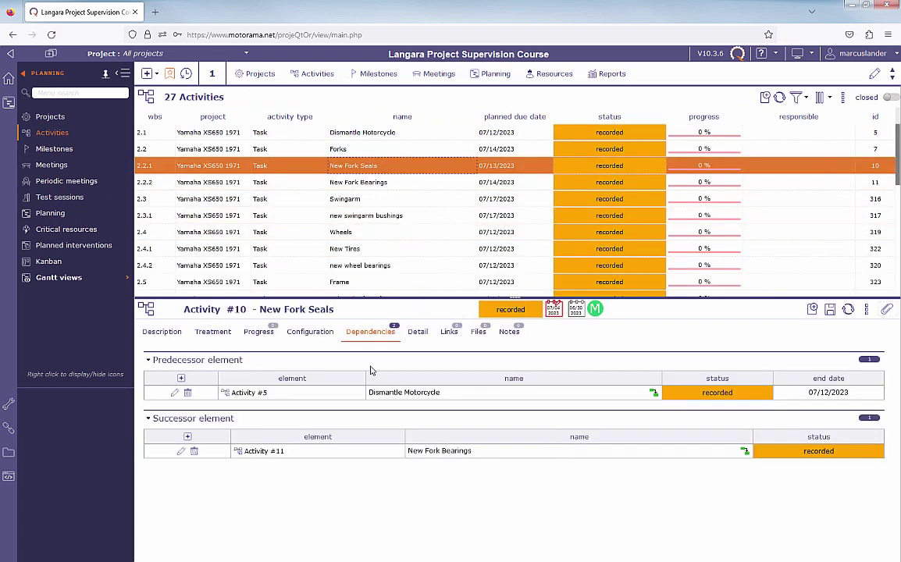
left_click(260, 332)
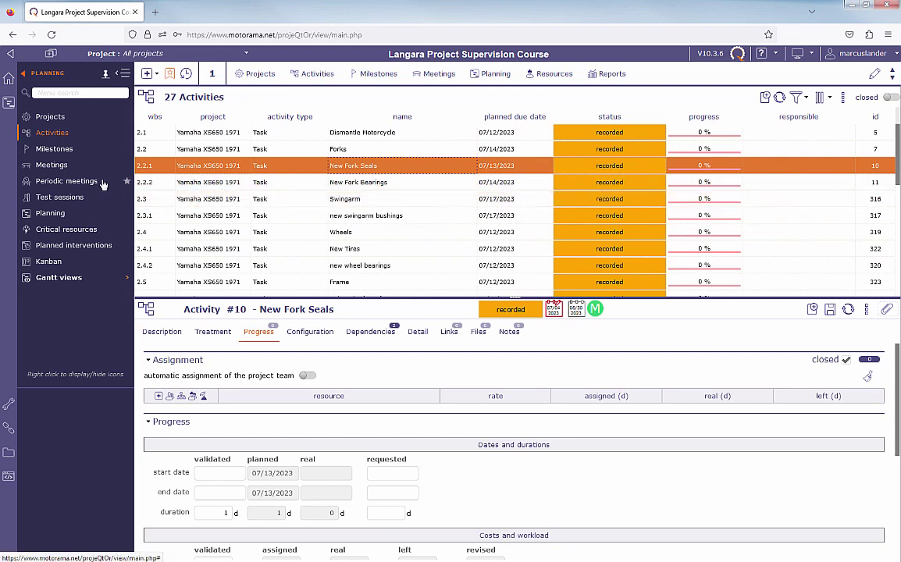
Add new swingarm bushings as an end-start predecessor of the New Tires activity with a 0-day delay
left_click(52, 137)
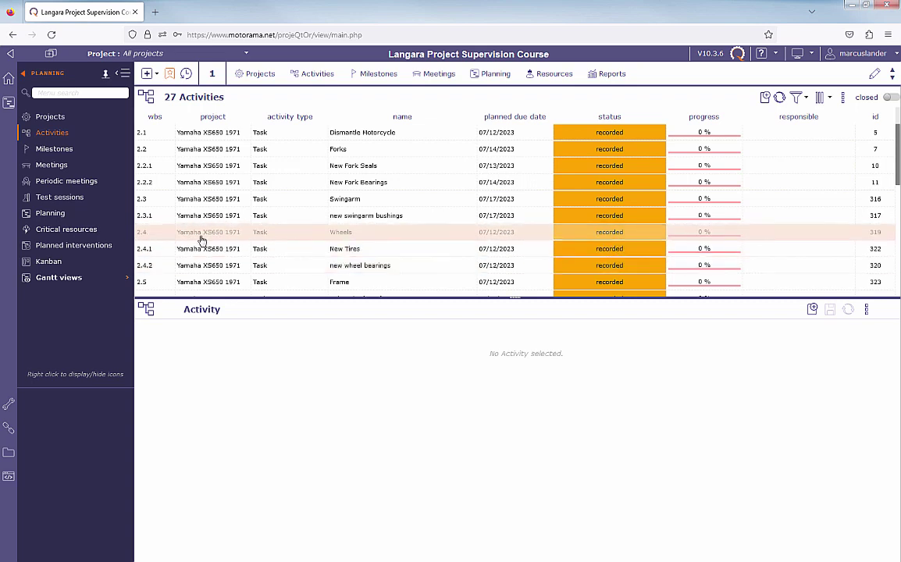
left_click(358, 254)
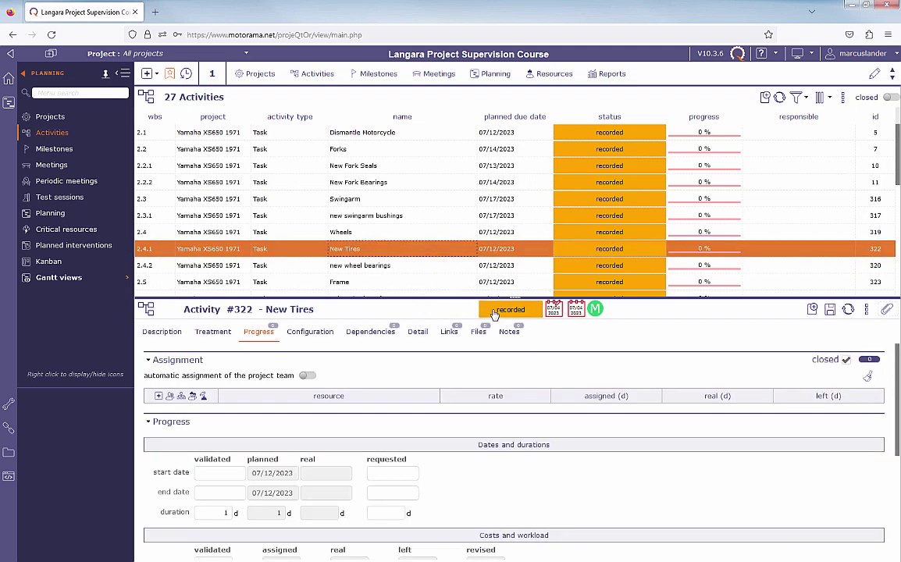
left_click(362, 336)
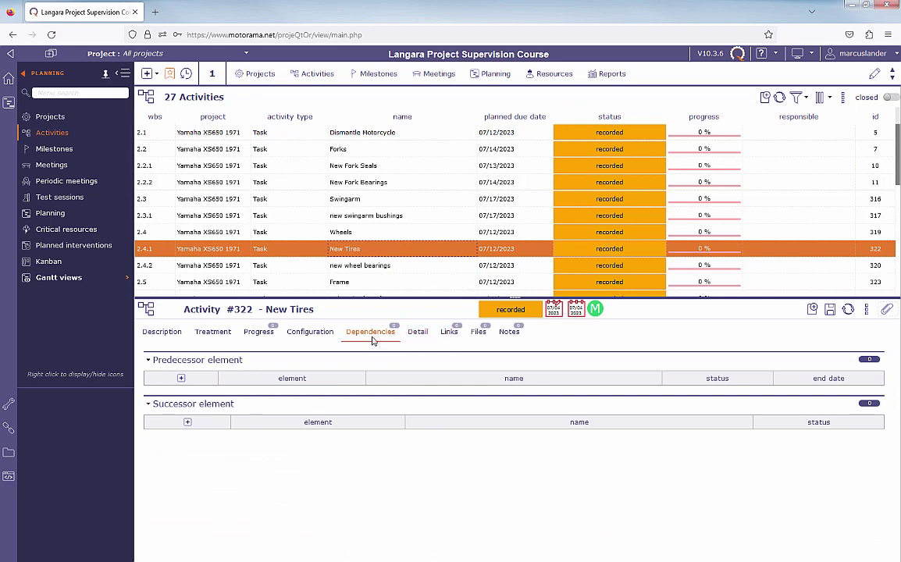
left_click(182, 380)
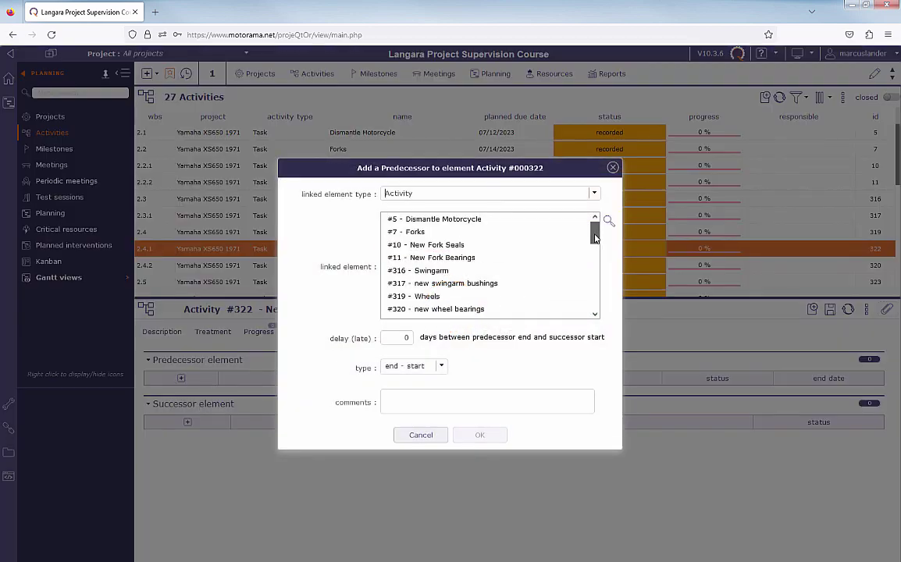
left_click(485, 286)
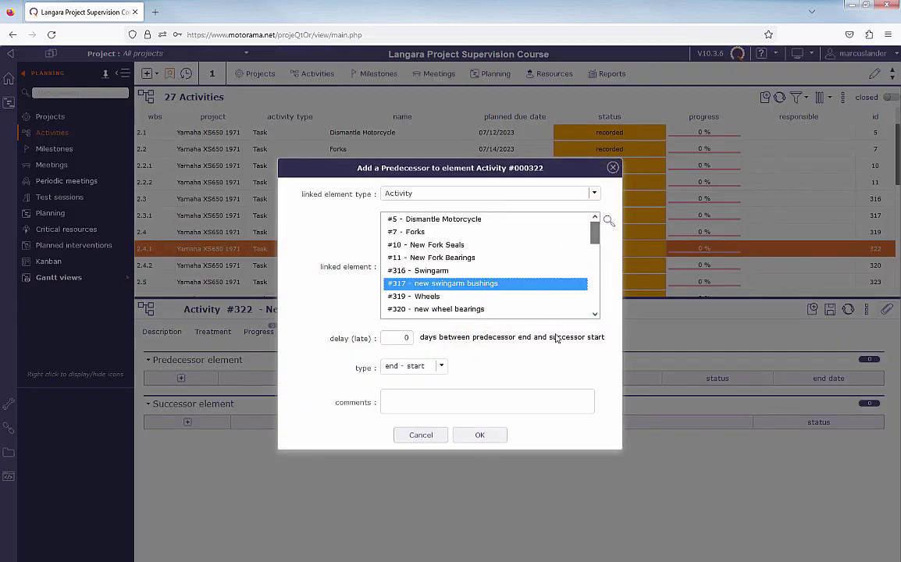
left_click(482, 438)
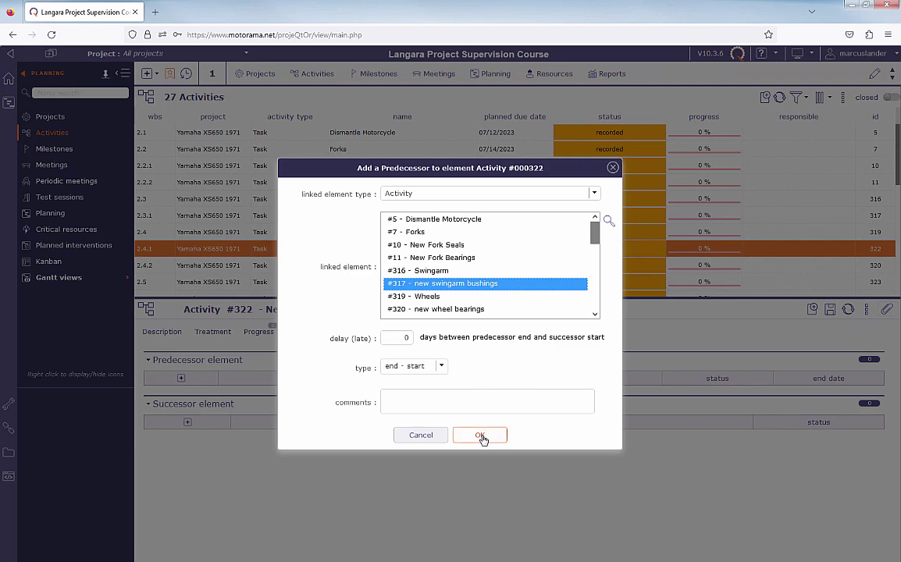
left_click(481, 437)
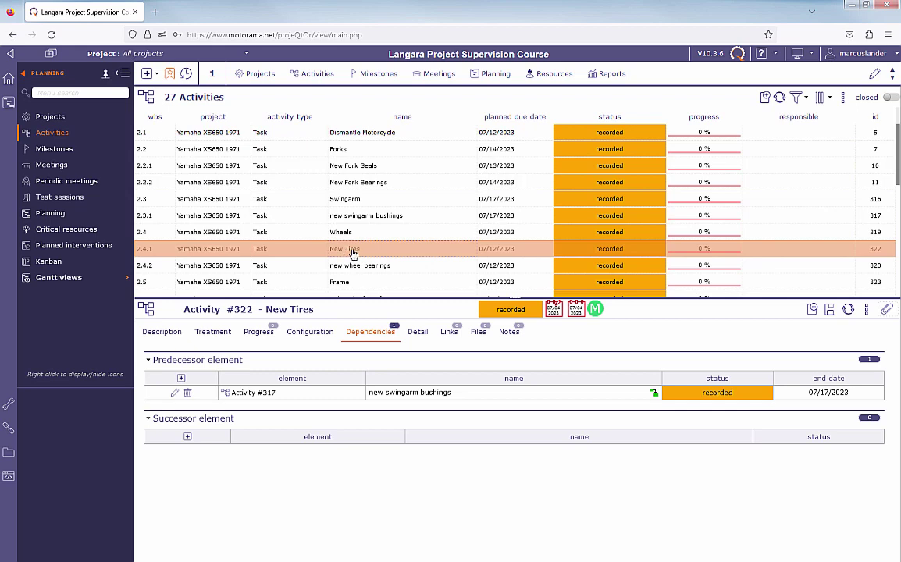
Set the delay of the new swingarm bushings predecessor dependency on New Tires to 1 day
left_click(175, 395)
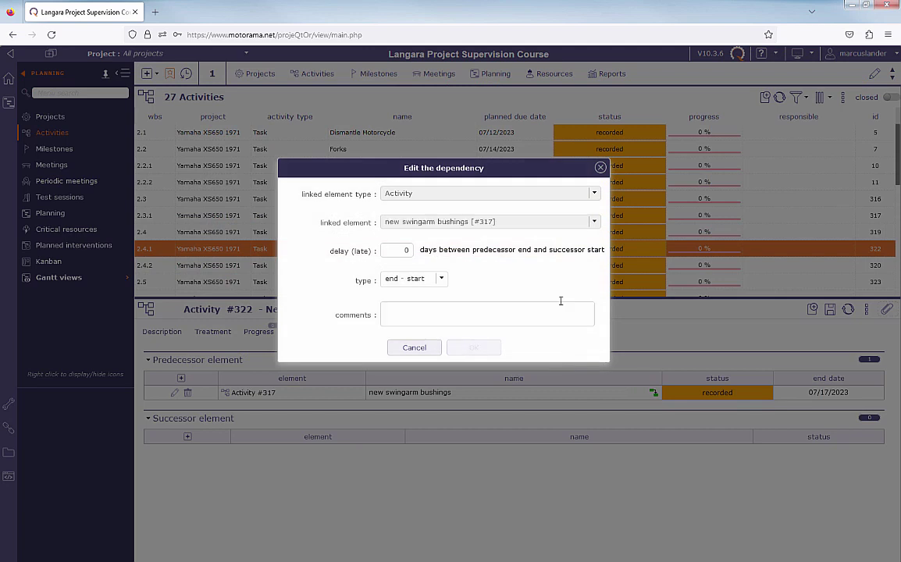
left_click(404, 254)
left_click(475, 348)
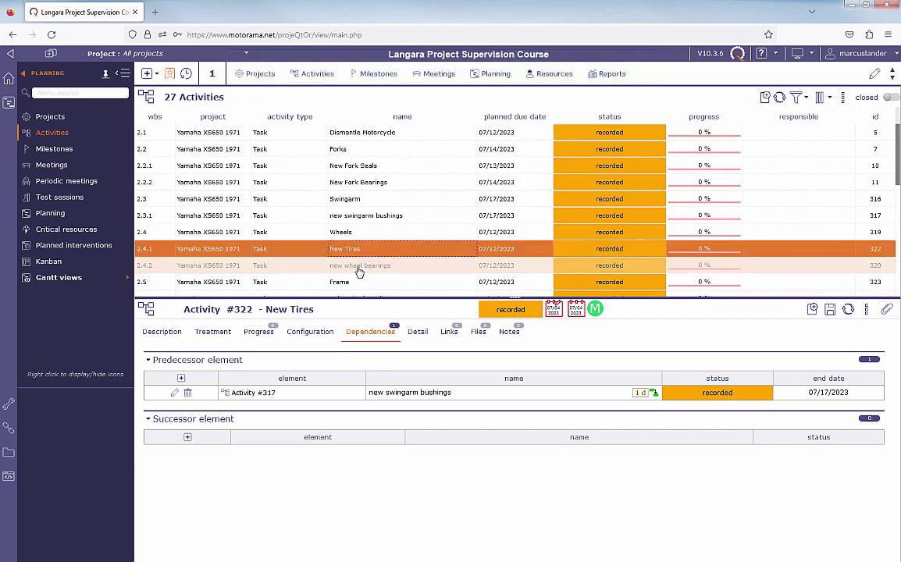
Add new wheel bearings as an end-start successor of New Tires with a 1-day delay, and save the activity
left_click(187, 439)
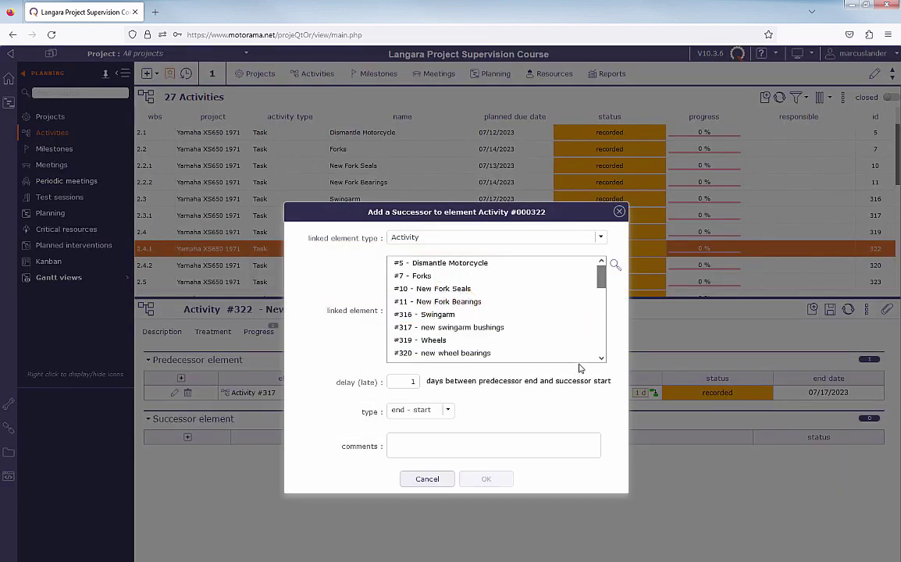
left_click(477, 354)
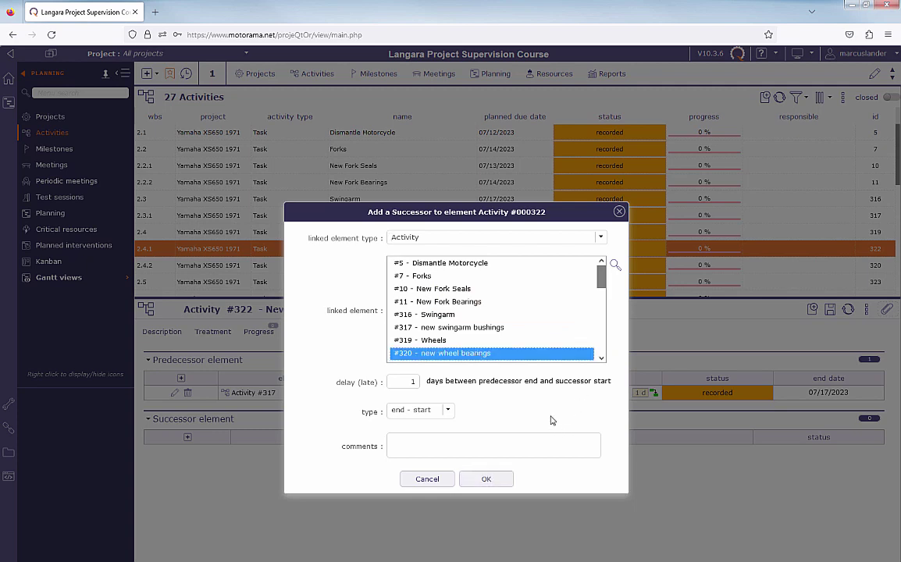
left_click(486, 480)
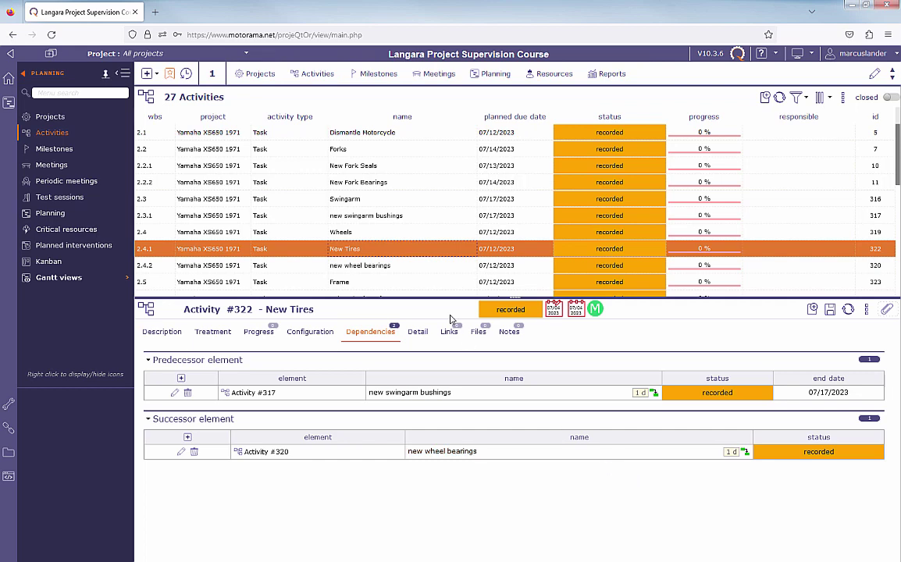
left_click(831, 311)
Recalculate the Yamaha XS650 1971 planning from 07/12/2023 and check the new wheel bearings bar in the chart
left_click(500, 78)
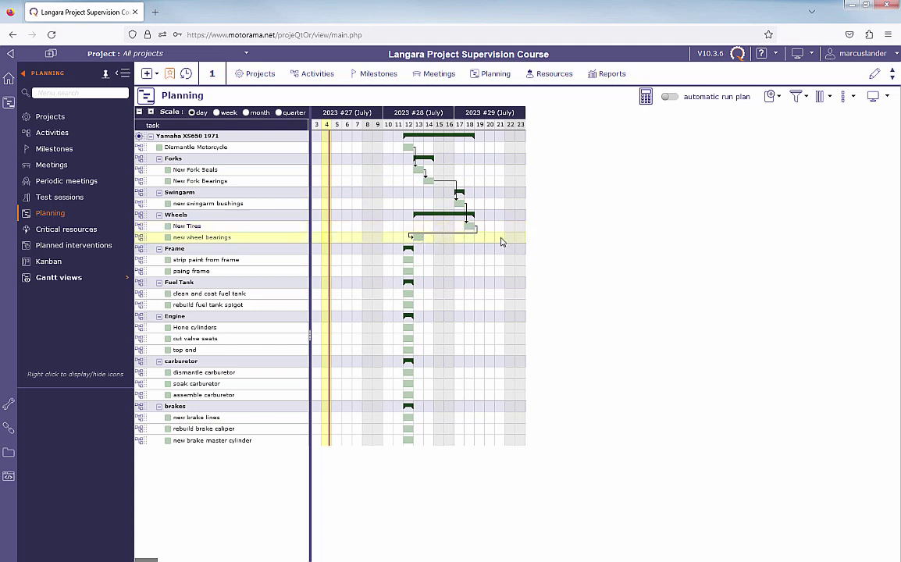
left_click(646, 97)
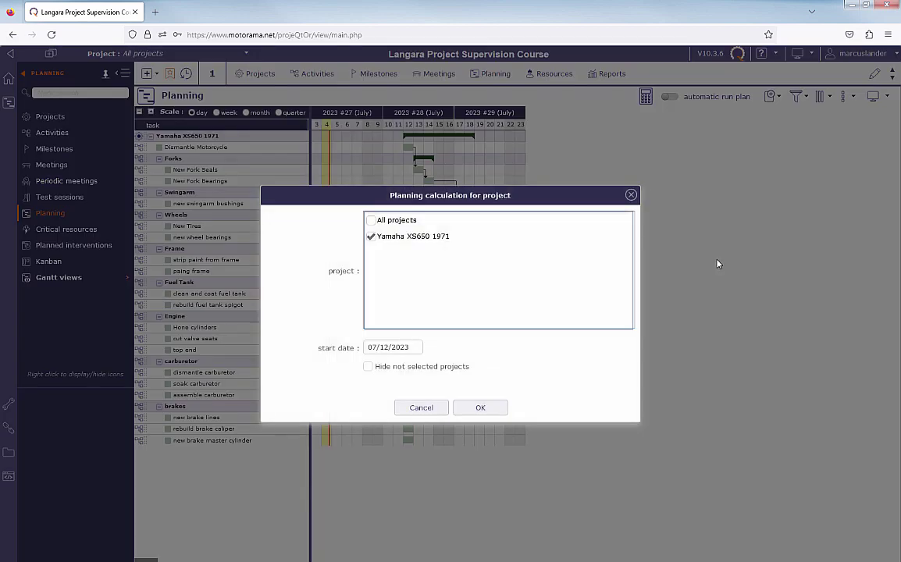
left_click(479, 407)
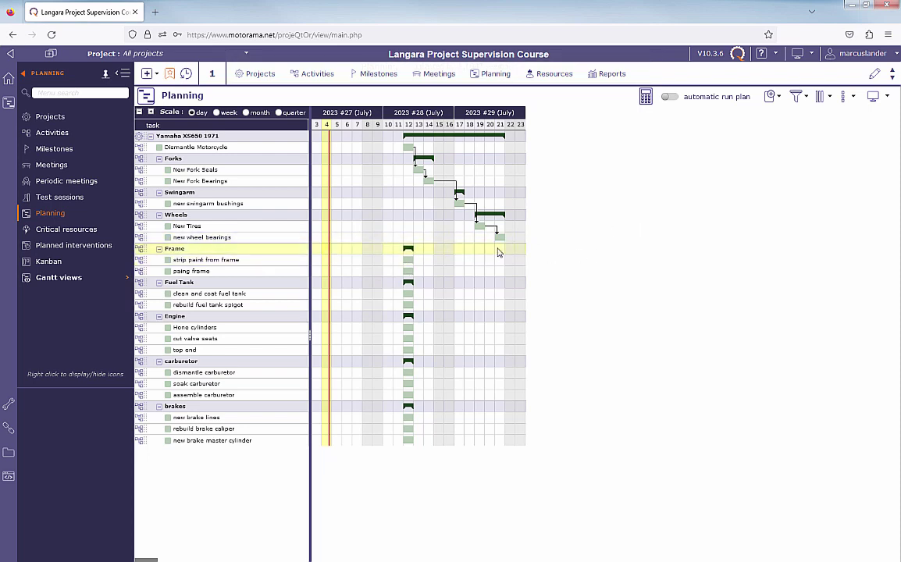
mouse_move(501, 241)
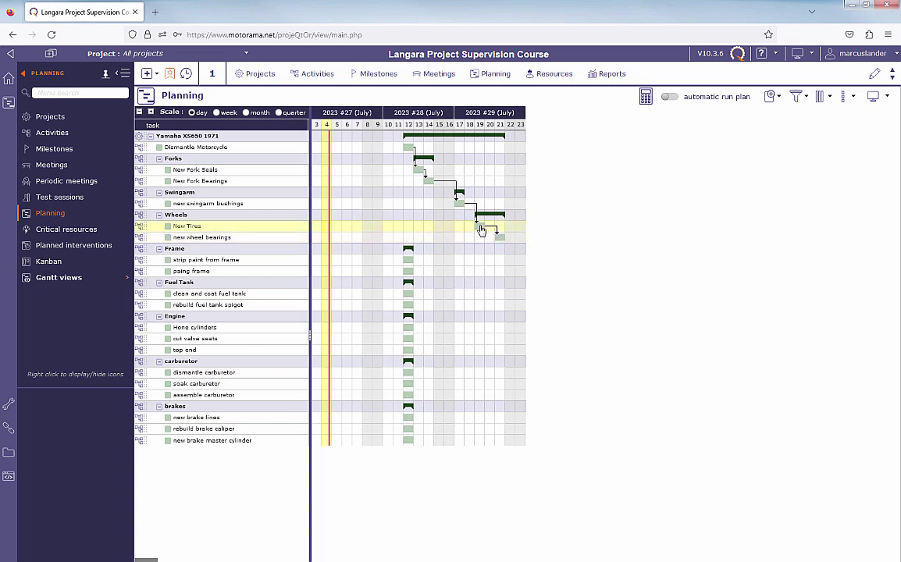
Open the New Tires activity from the activities list and review the delay of its new swingarm bushings predecessor dependency
left_click(481, 229)
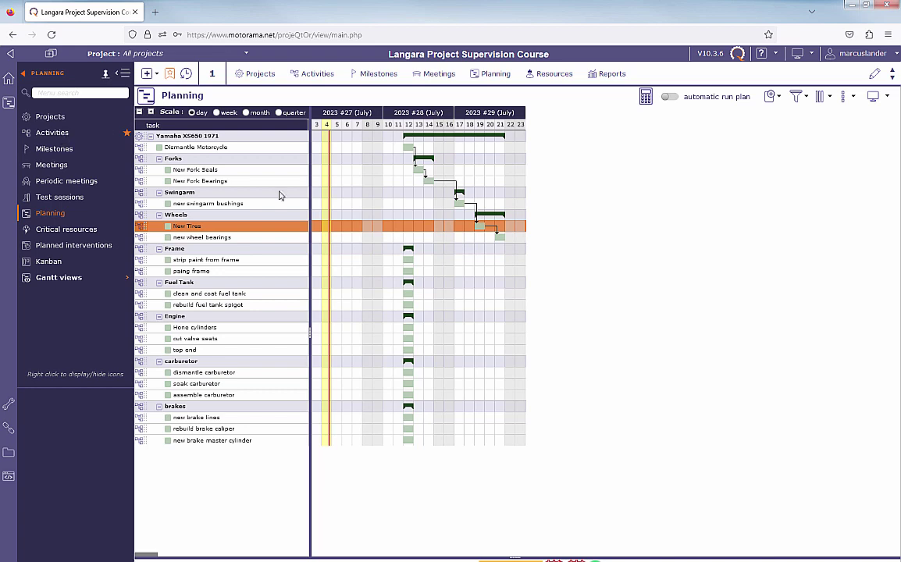
left_click(191, 228)
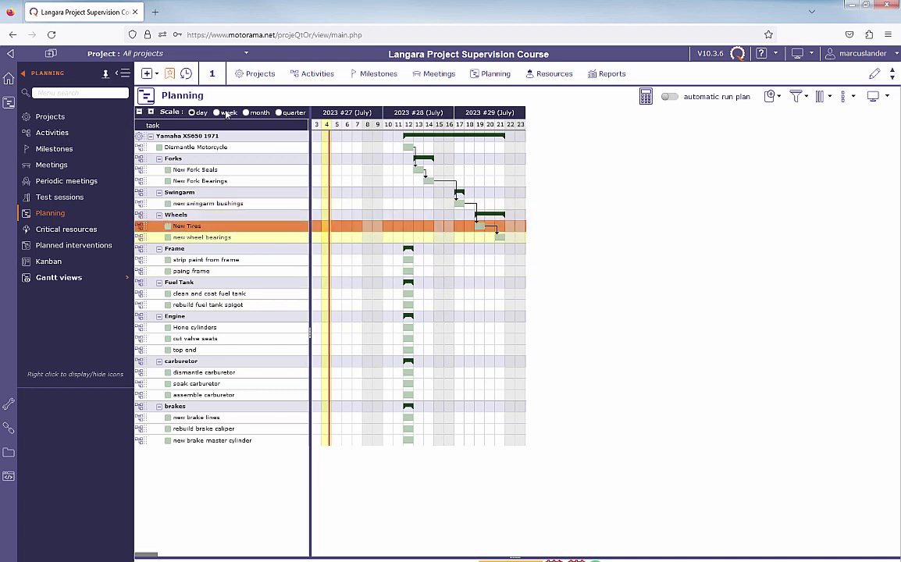
left_click(55, 132)
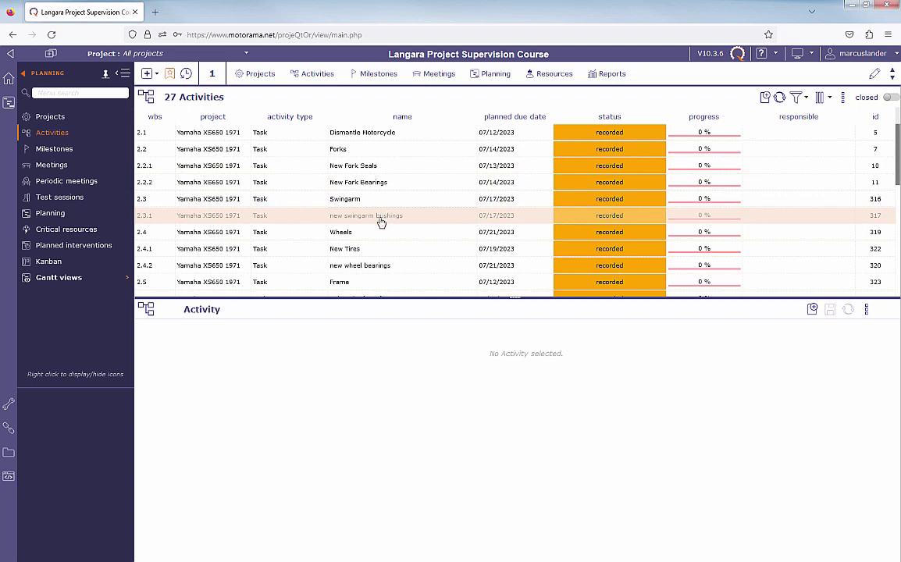
left_click(362, 250)
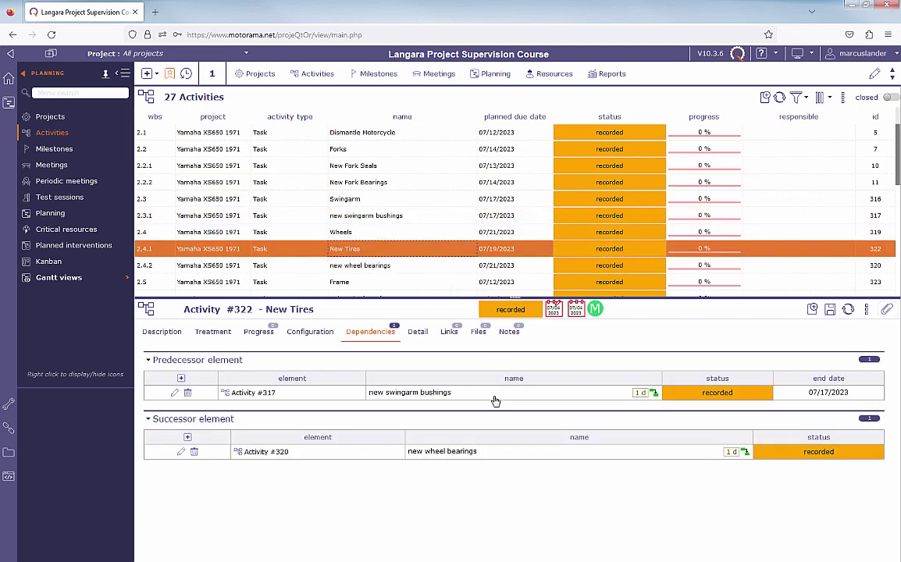
left_click(174, 392)
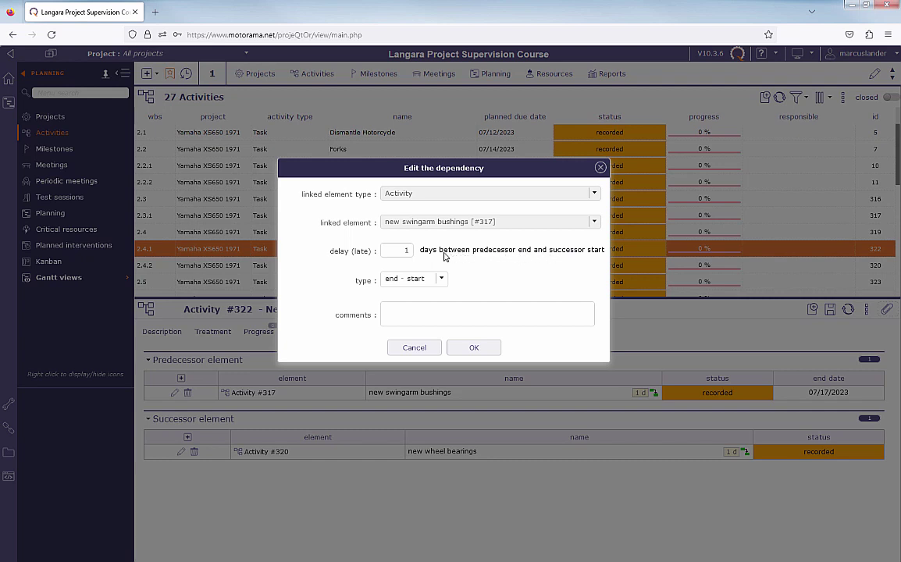
left_click(484, 355)
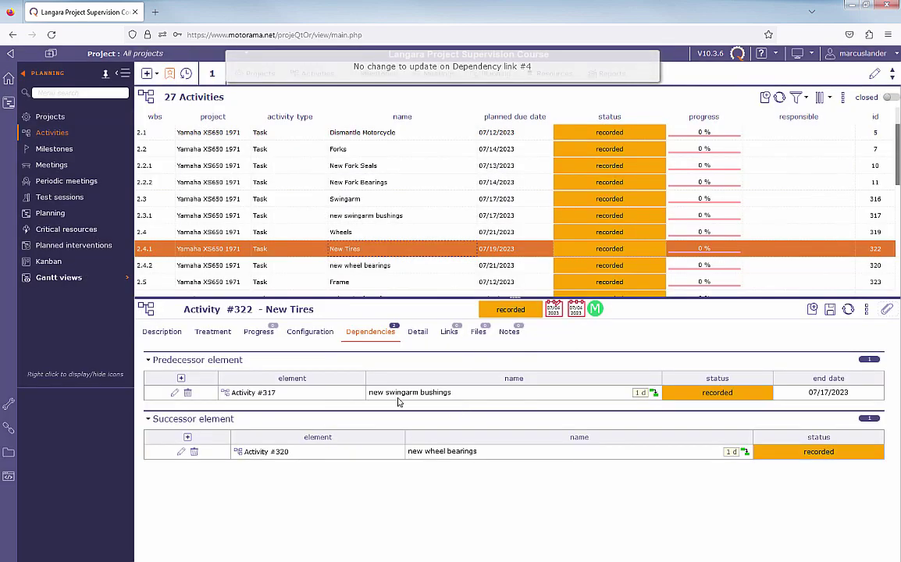
Set the delay of the new wheel bearings successor dependency on New Tires to 0 days and save the activity
left_click(181, 452)
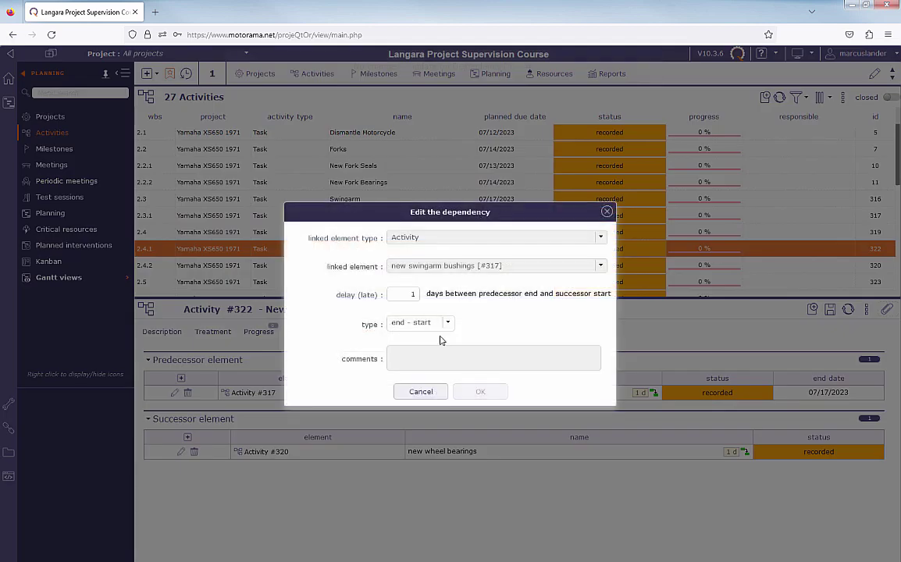
double_click(411, 299)
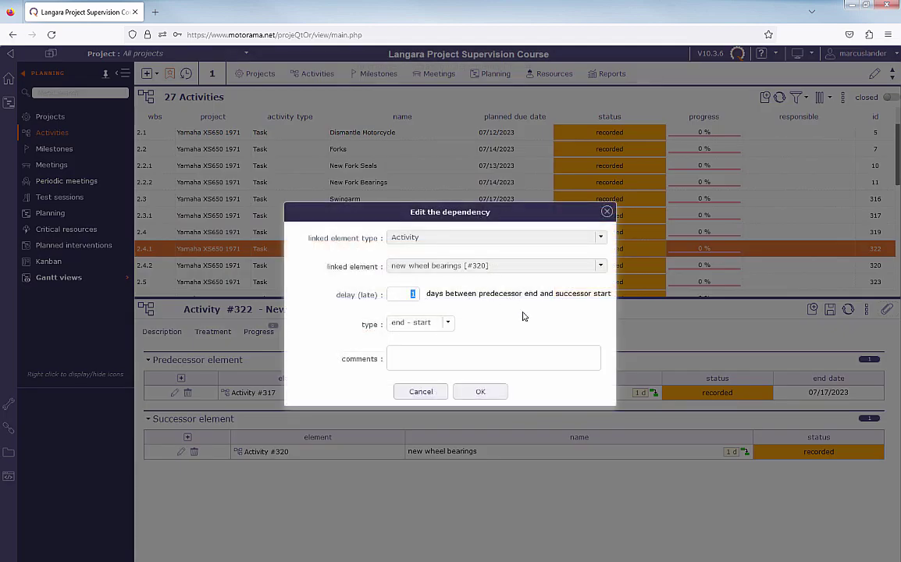
type("0")
left_click(478, 391)
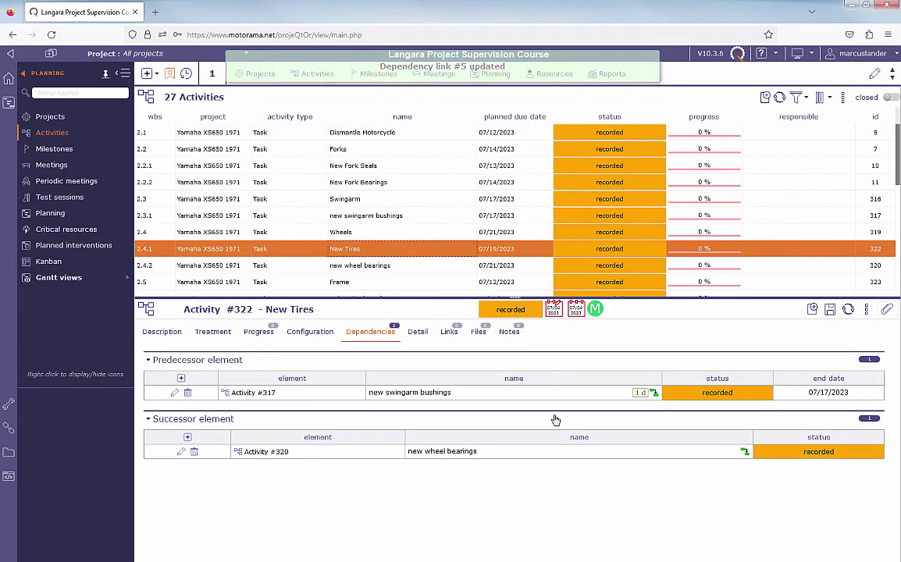
left_click(828, 311)
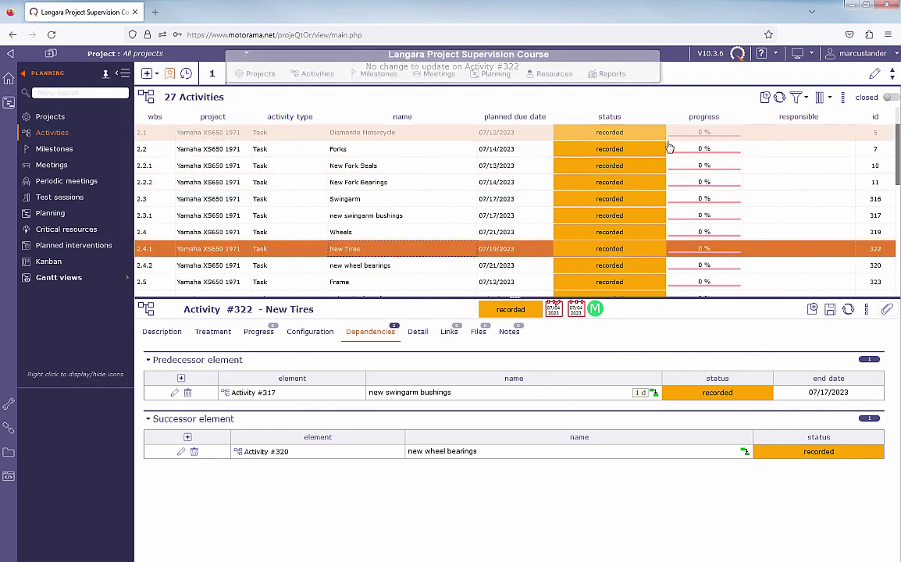
Recalculate the planning for the Yamaha XS650 1971 project with a start date of 07/12/2023
left_click(492, 76)
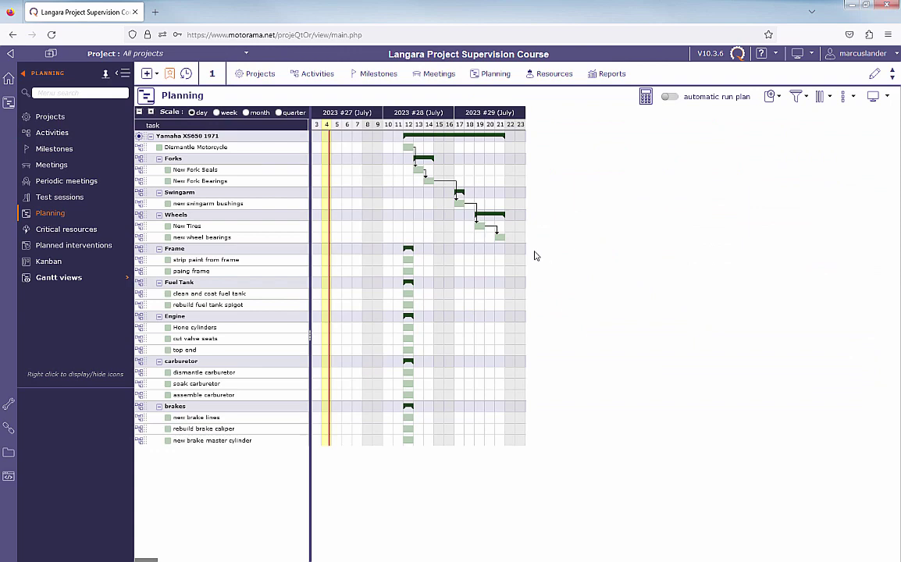
left_click(646, 98)
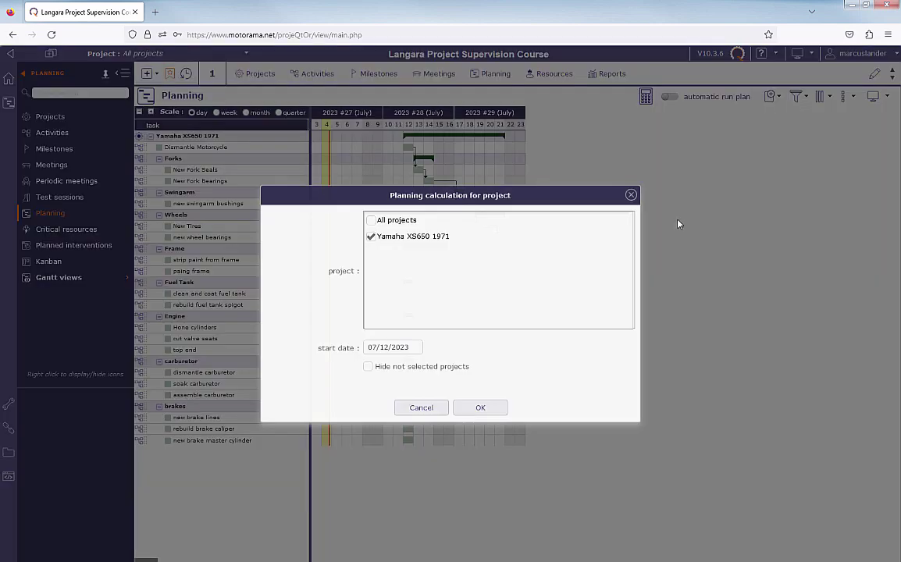
key("Return")
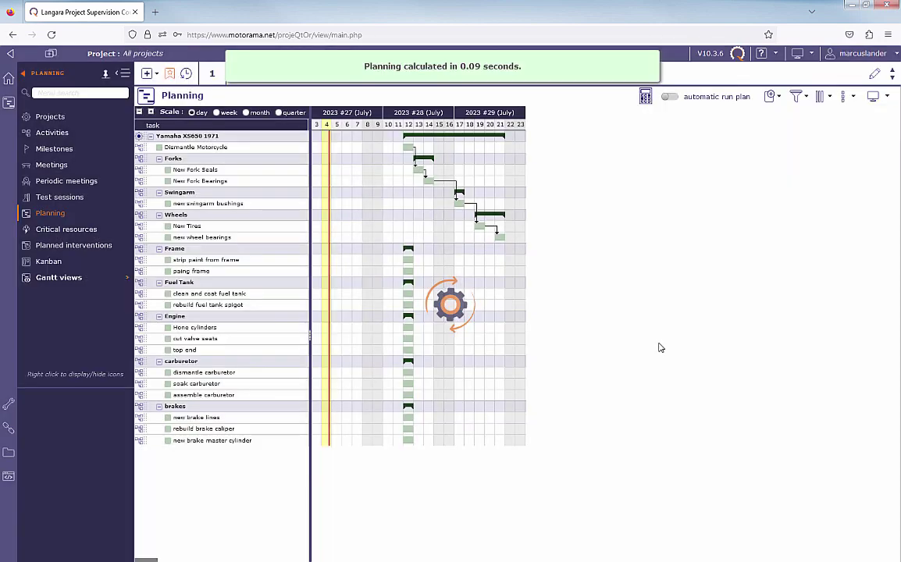